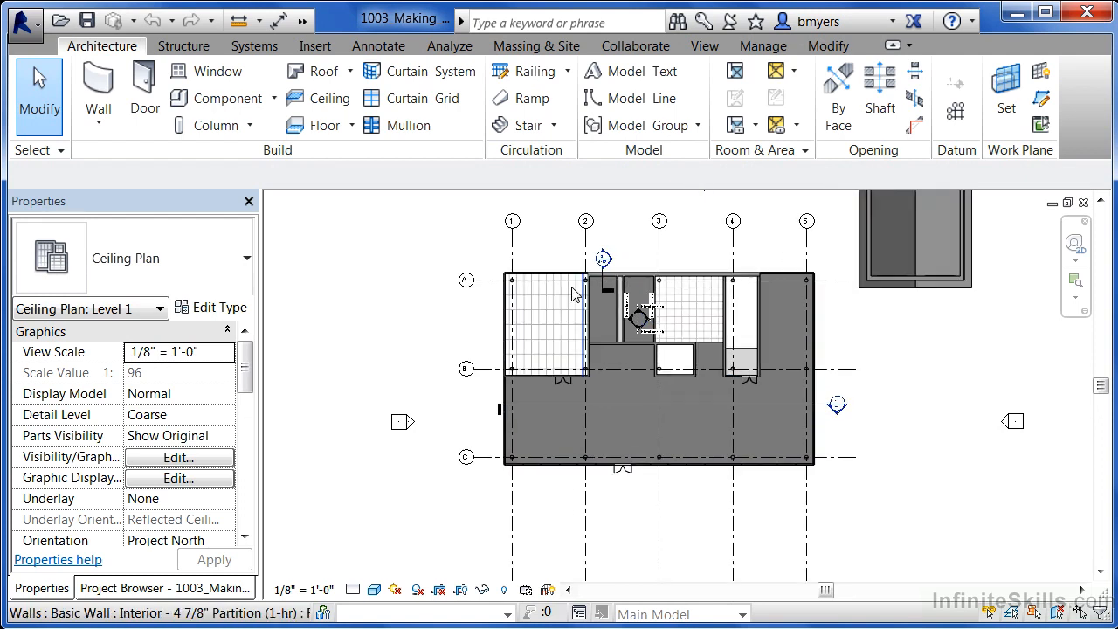
Review the layer assembly of the 2' x 4' ACT System ceiling between grids 1 and 2, then deselect the ceiling.
scroll(575, 284, up, 1)
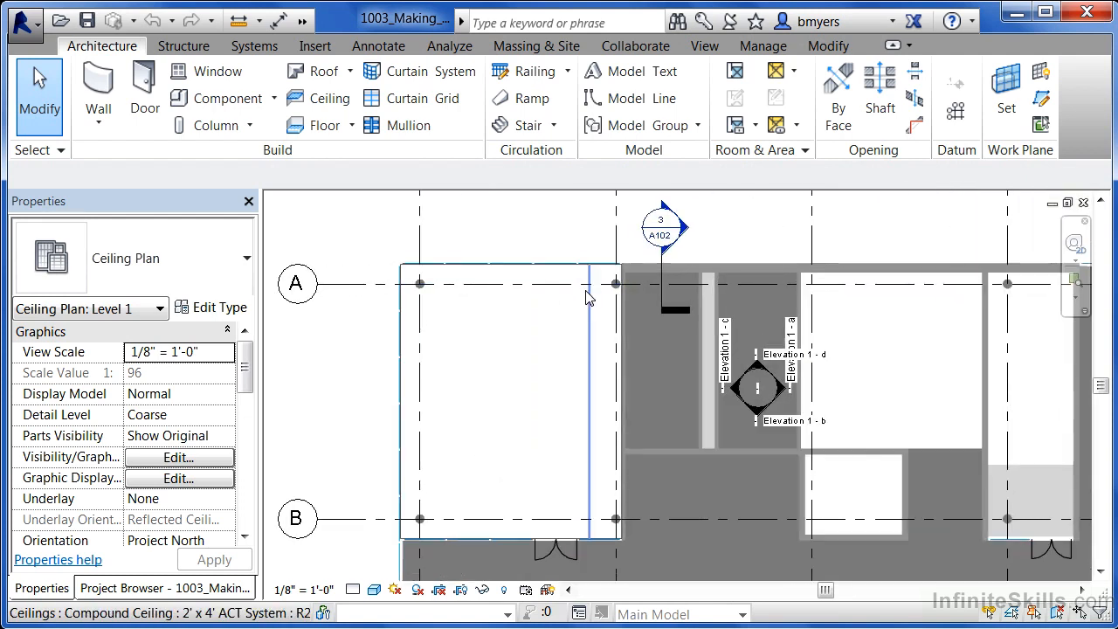
click(152, 588)
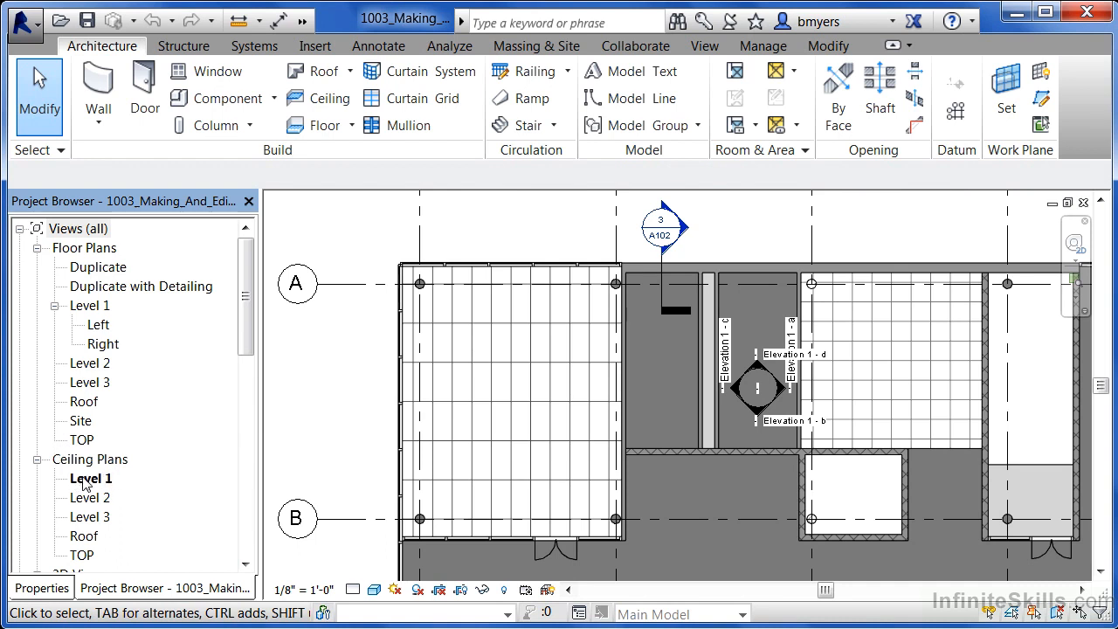
click(540, 330)
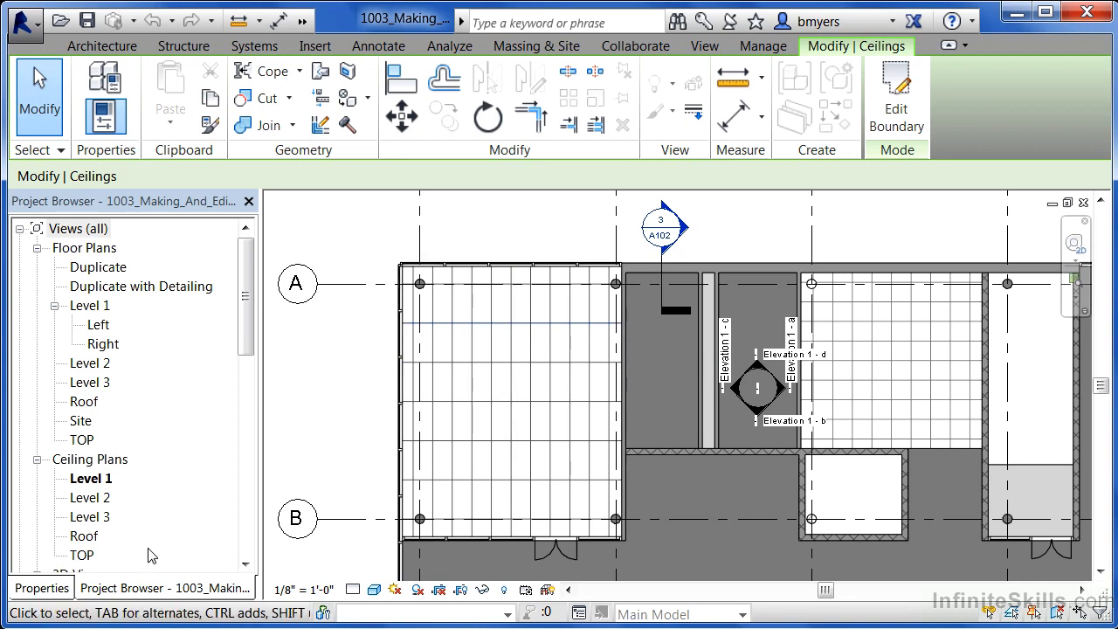
click(58, 590)
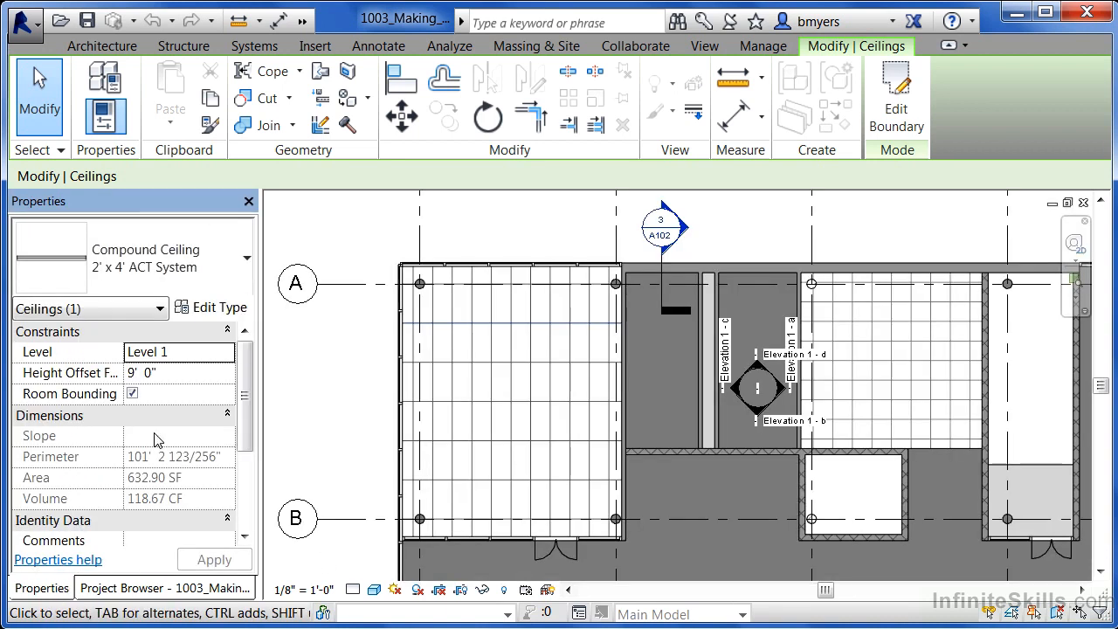
click(215, 308)
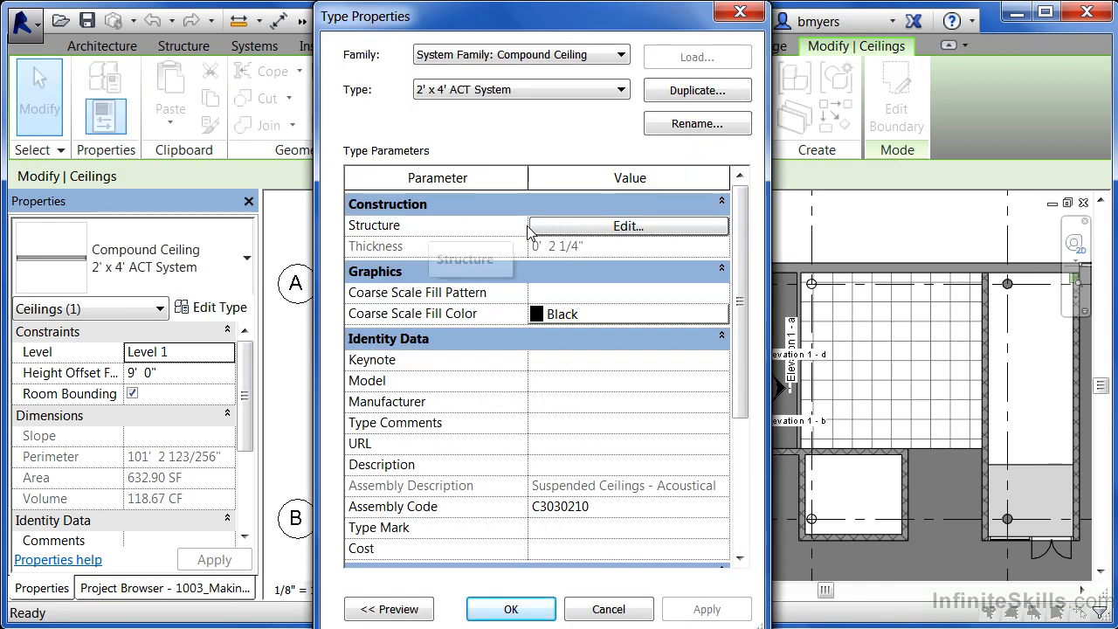
click(576, 227)
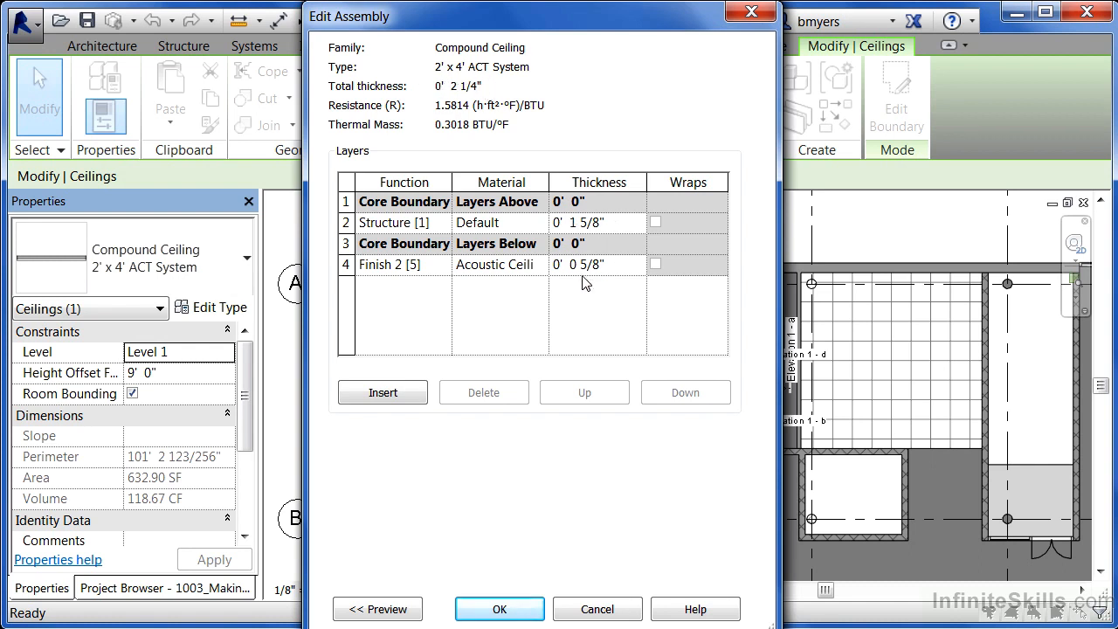
click(500, 609)
click(515, 608)
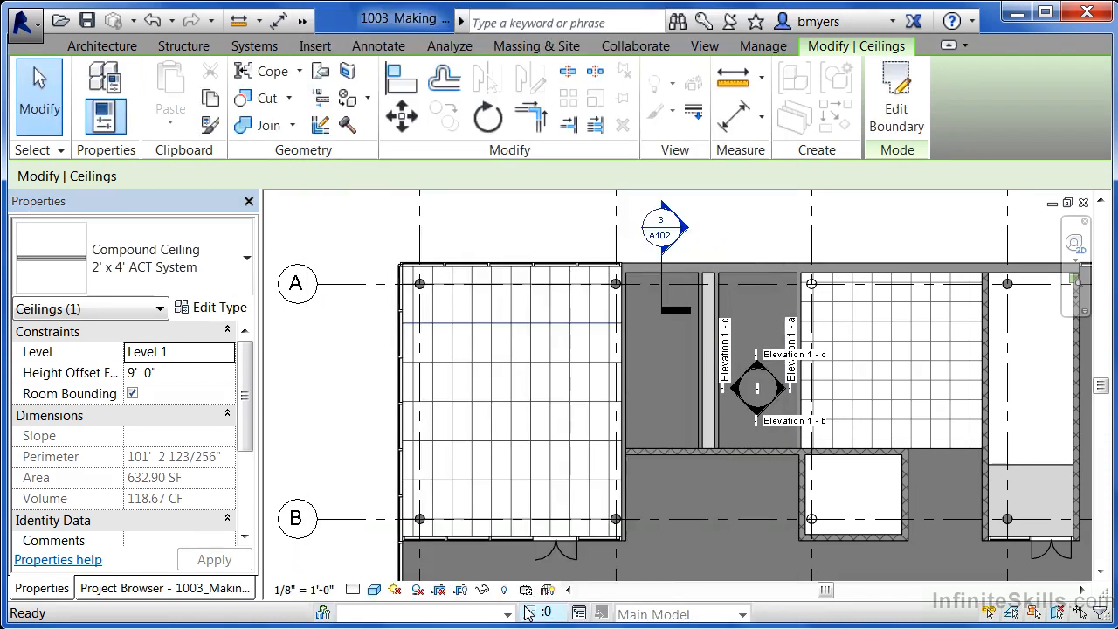
click(559, 234)
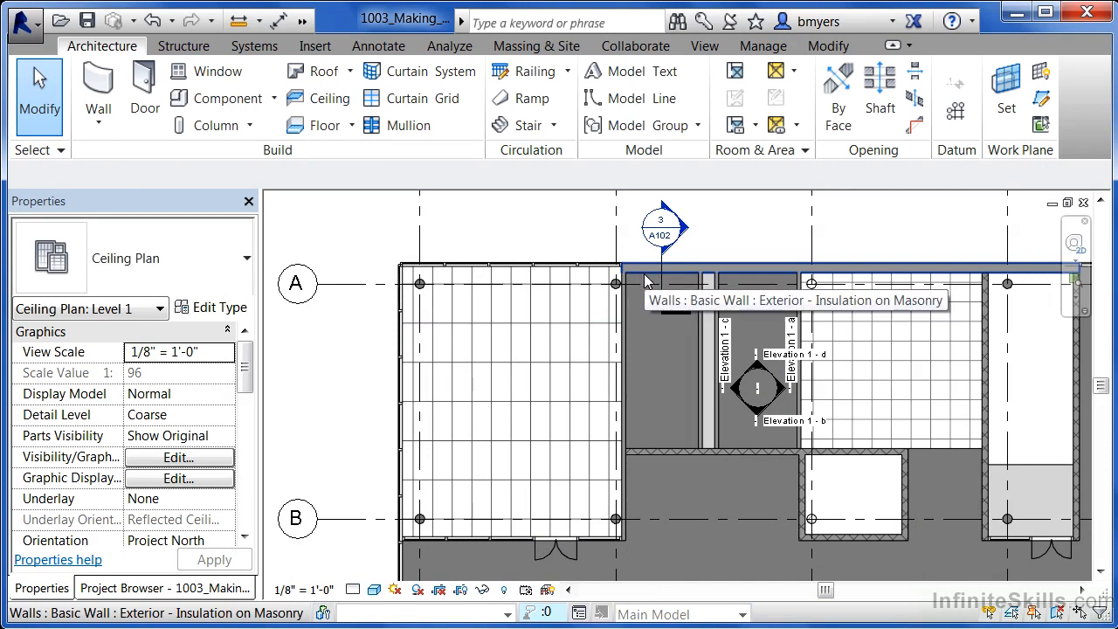
Open the layer assembly of the GWB on Mtl. Stud ceiling in the narrow room just east of grid 2.
key(Tab)
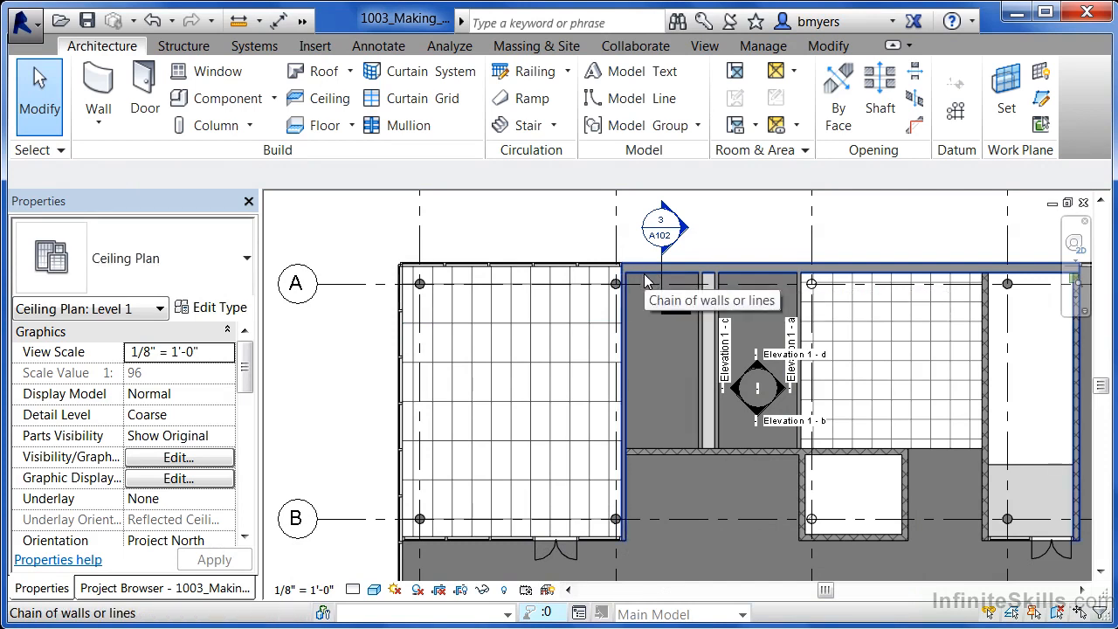
key(Tab)
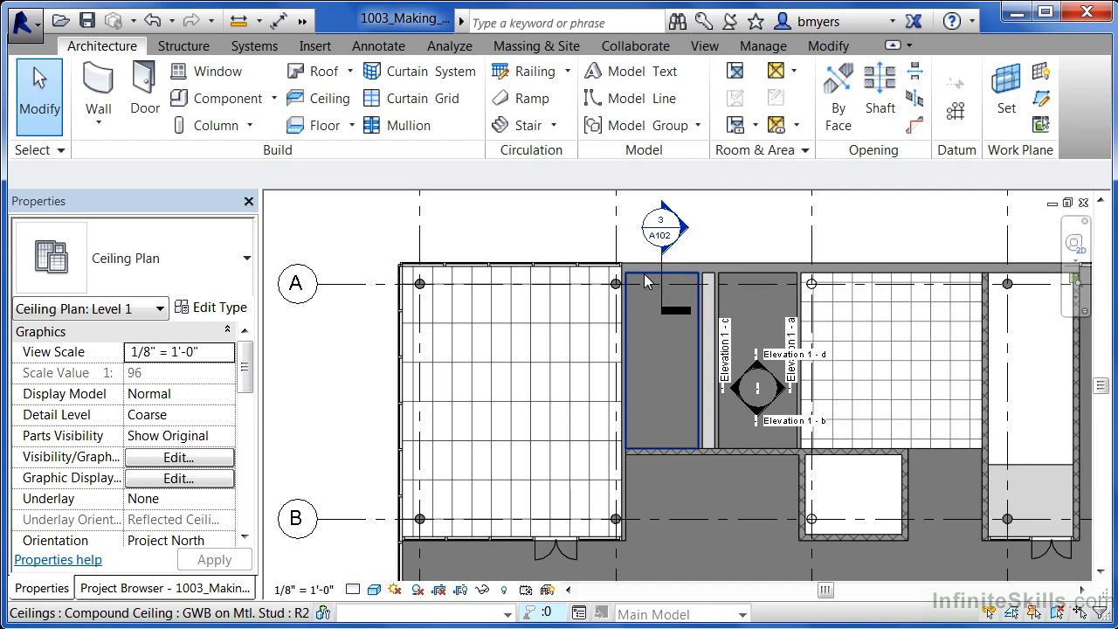
click(645, 281)
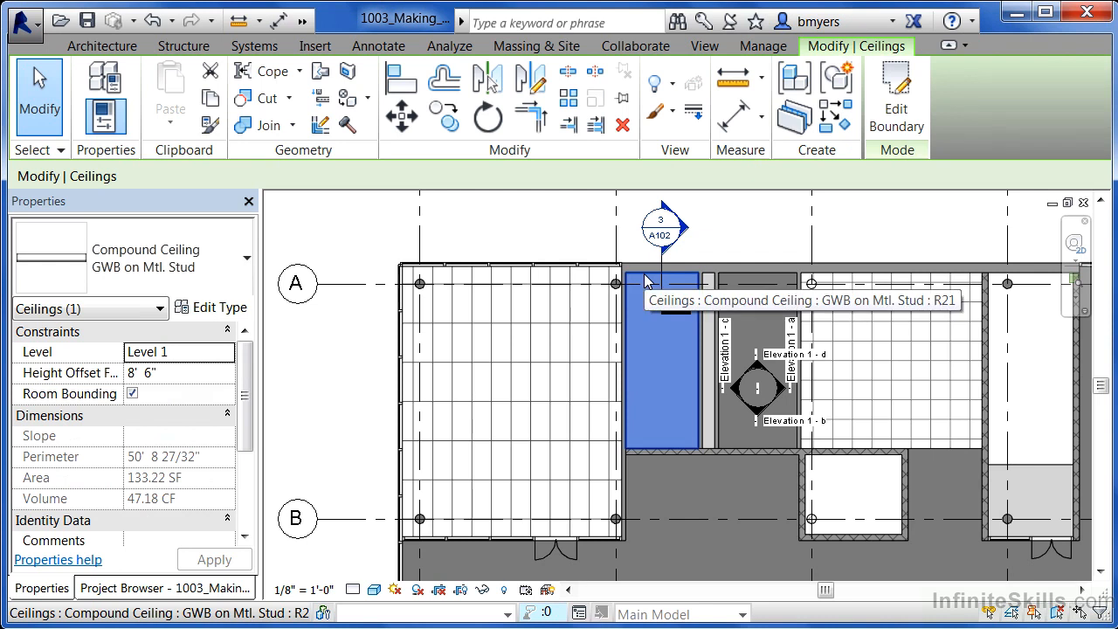
click(216, 311)
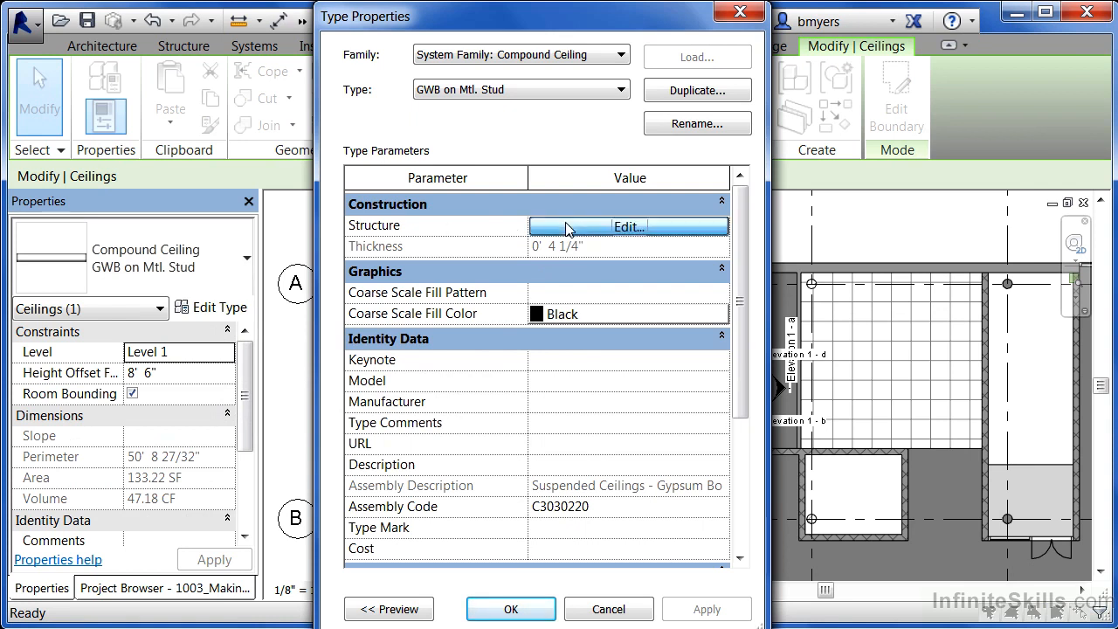
click(568, 227)
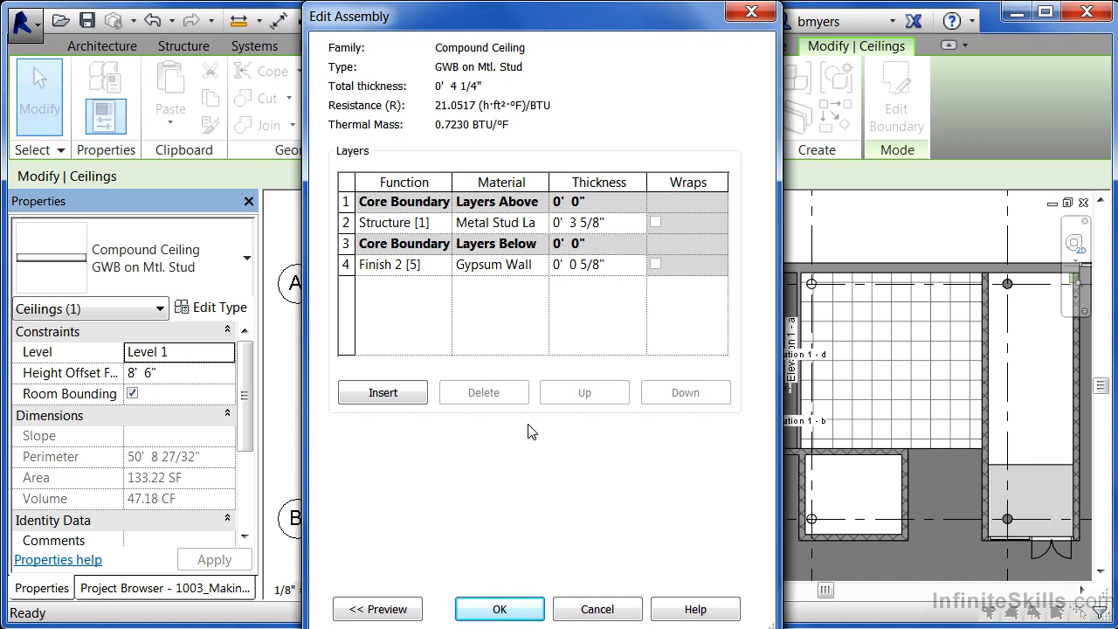
Set the surface pattern of the Finish 2 layer's Gypsum Wall Board material to Sand - Dense and accept the ceiling type changes.
click(346, 263)
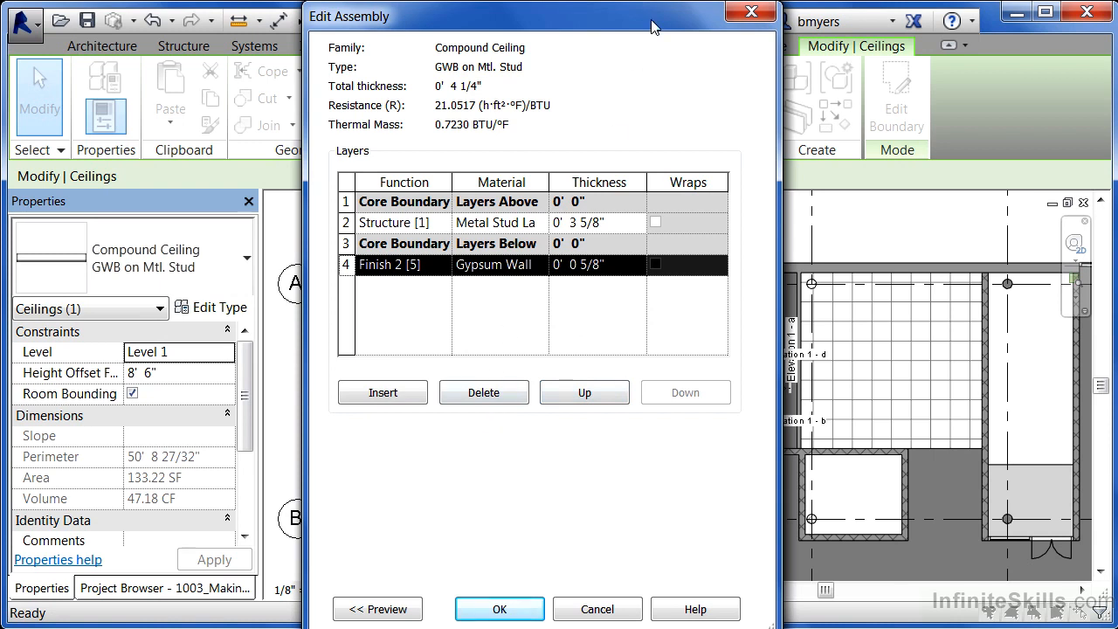
drag(651, 21, 457, 30)
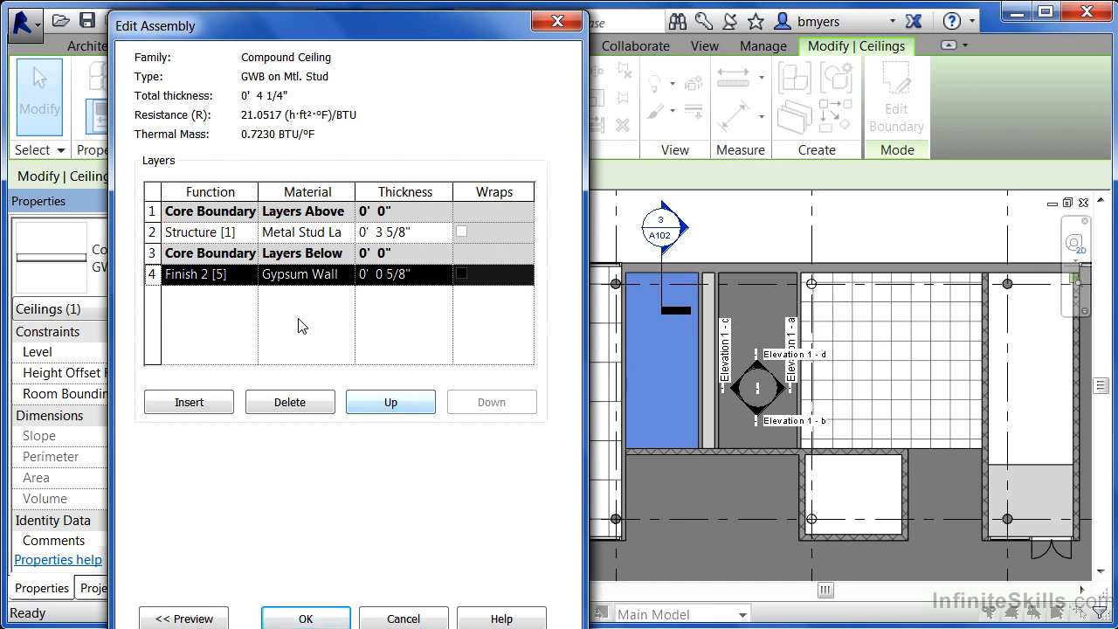
click(319, 275)
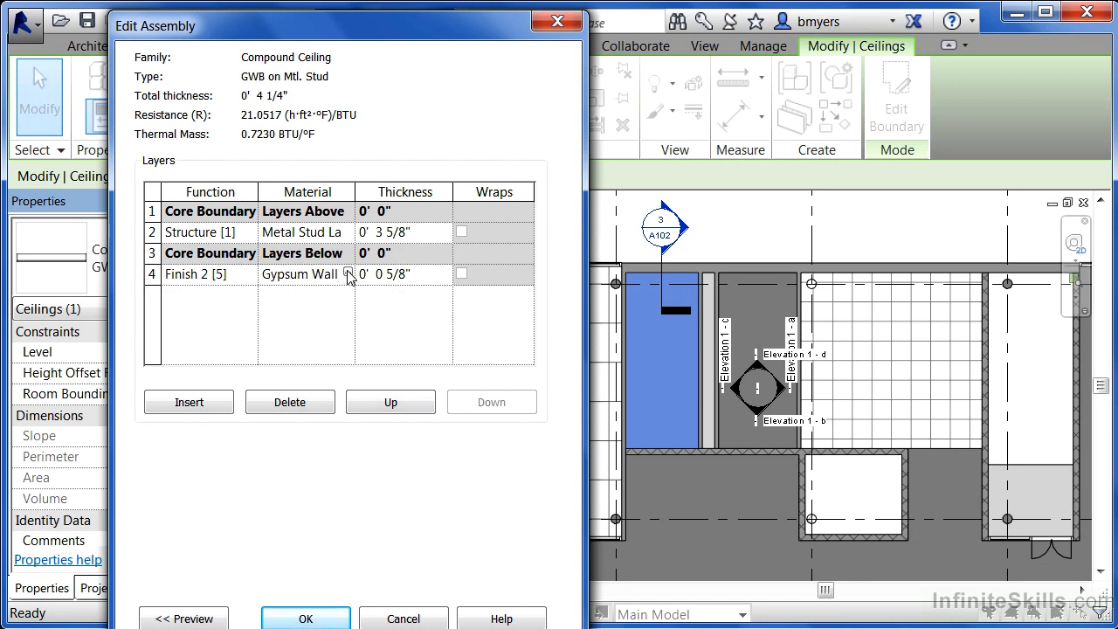
click(347, 274)
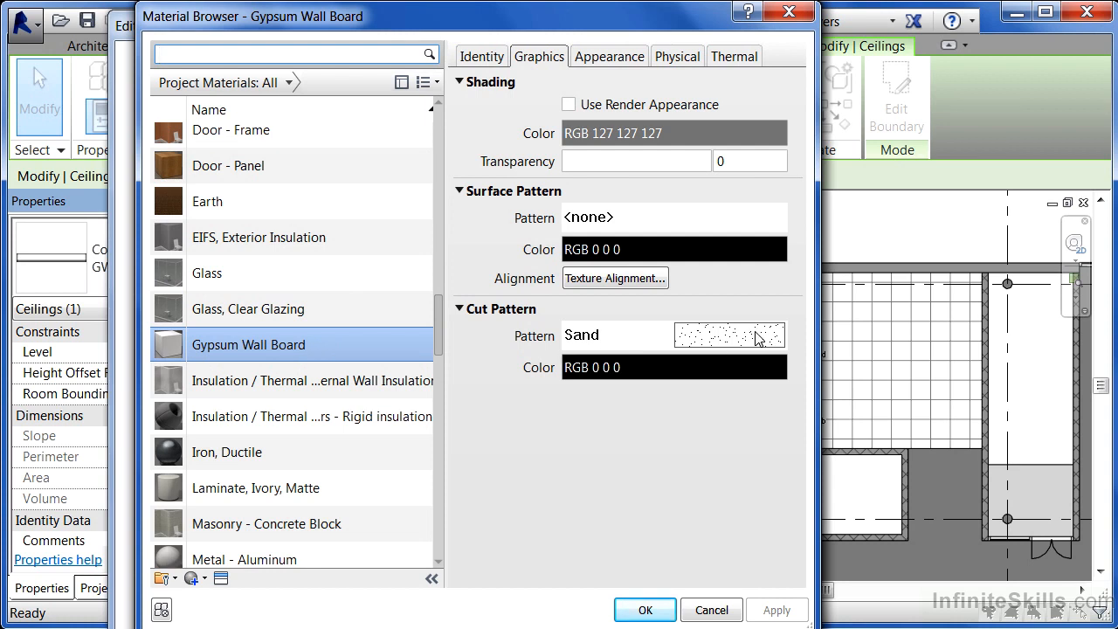
click(649, 229)
drag(569, 202, 584, 326)
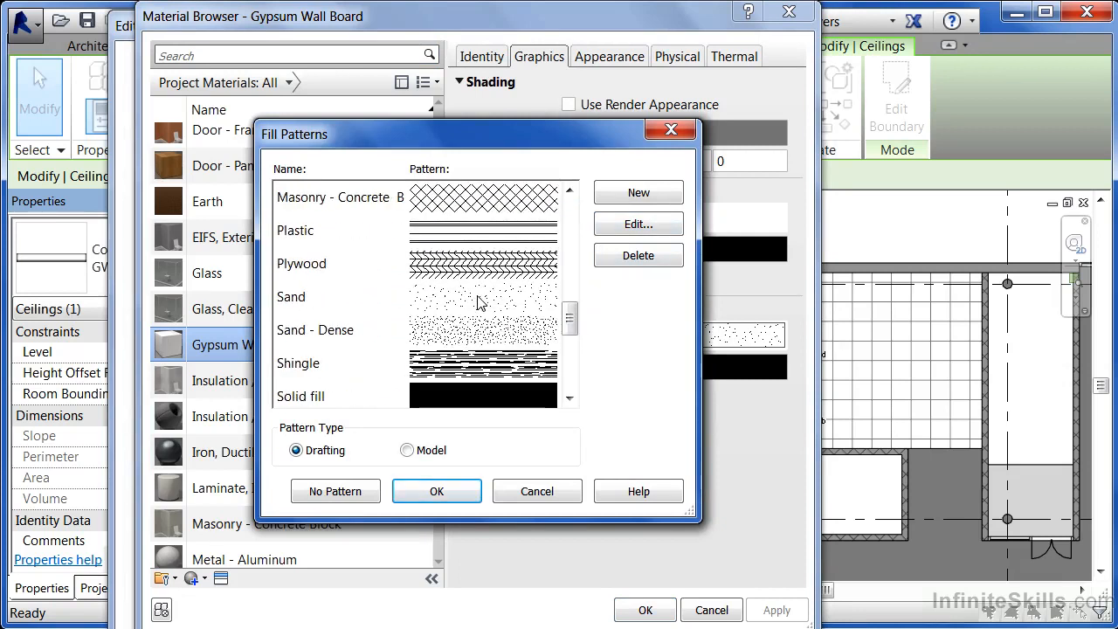
click(334, 340)
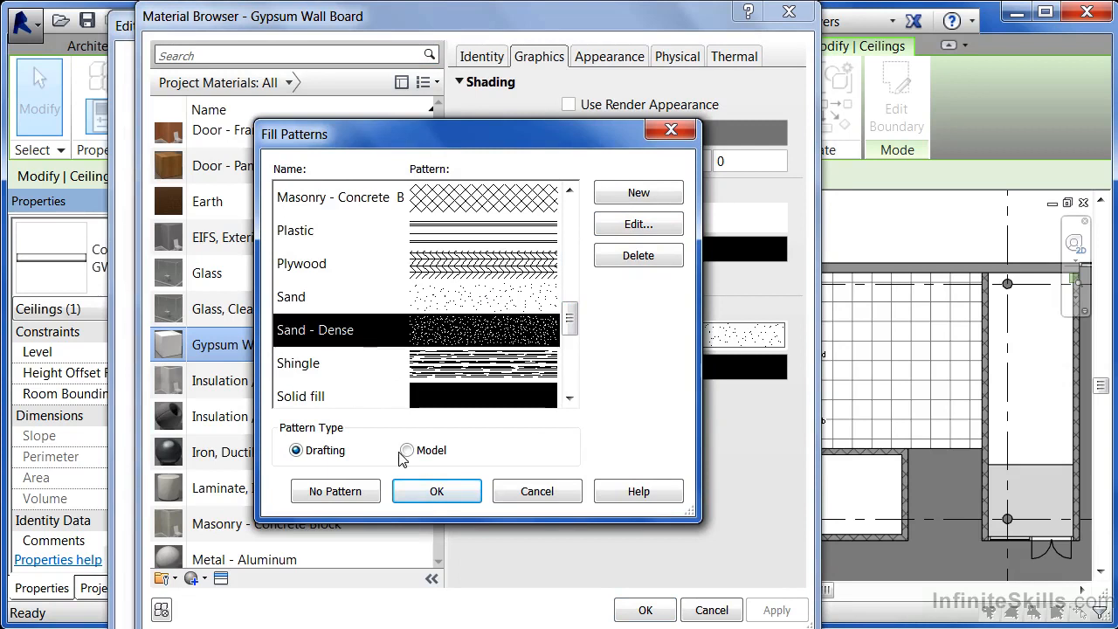
click(434, 494)
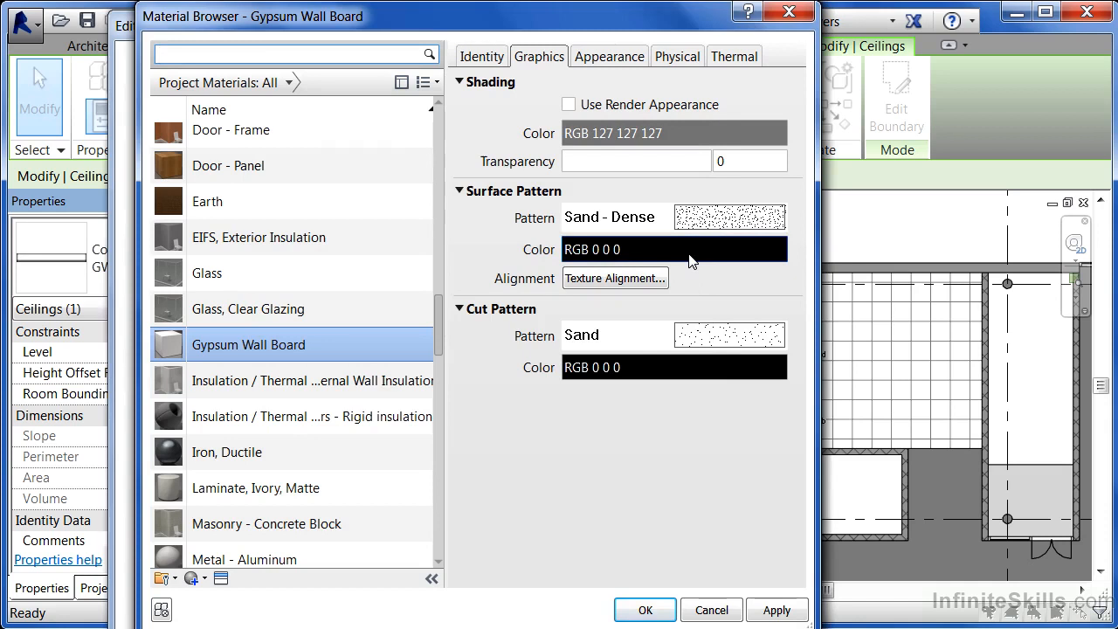
click(645, 613)
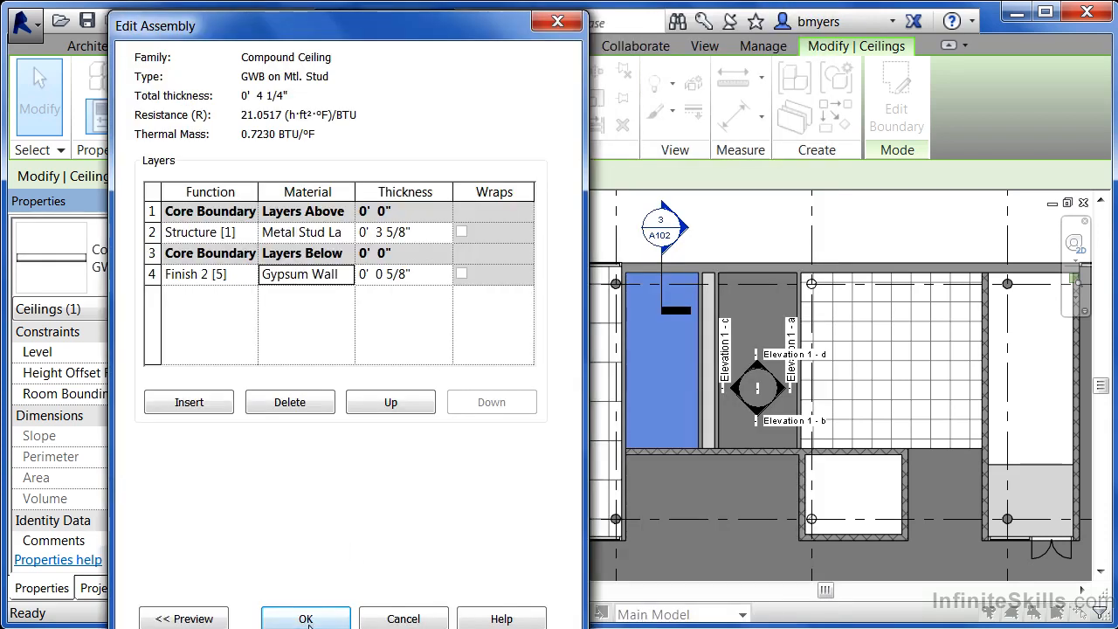
click(308, 618)
click(311, 619)
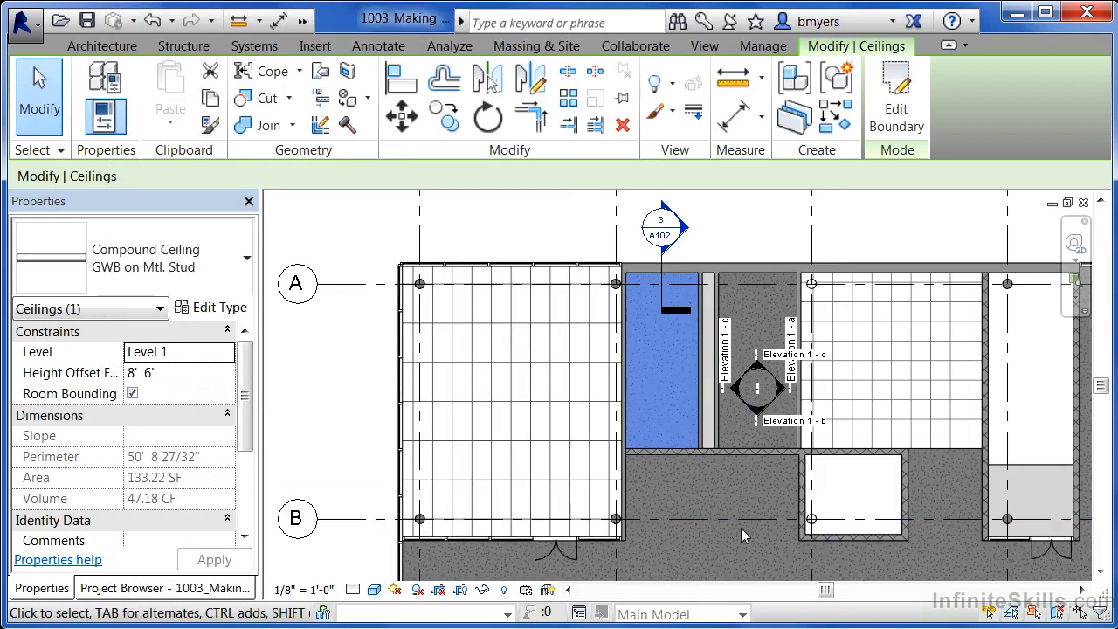
Switch the Level 1 ceiling plan to the Hidden Line visual style, check the gypsum ceiling pattern, and deselect the ceiling.
click(375, 591)
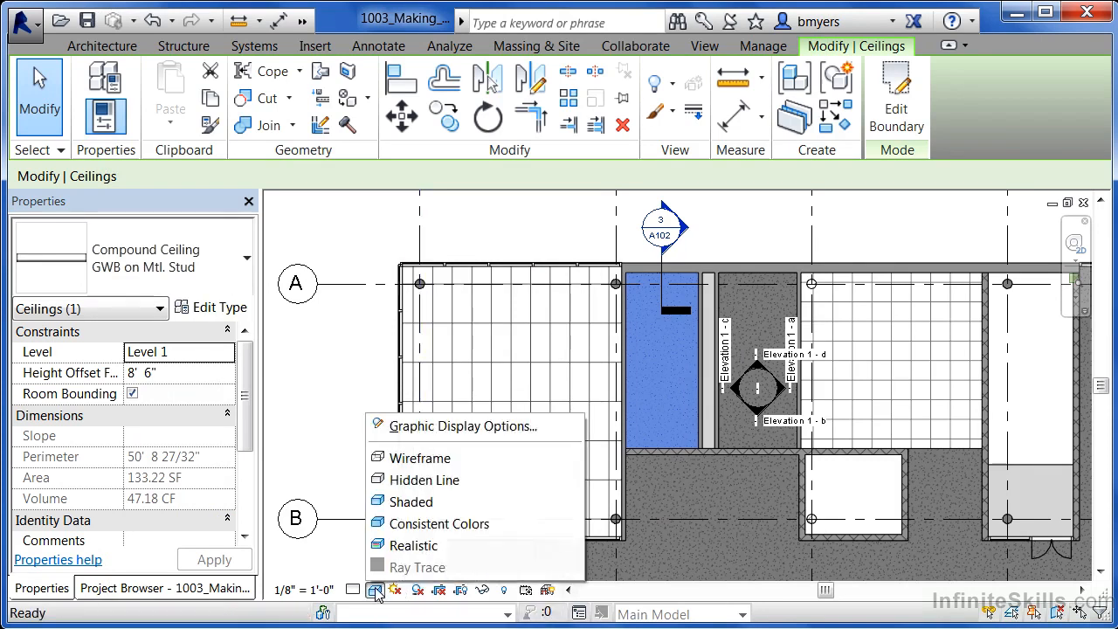
click(404, 481)
scroll(718, 573, up, 4)
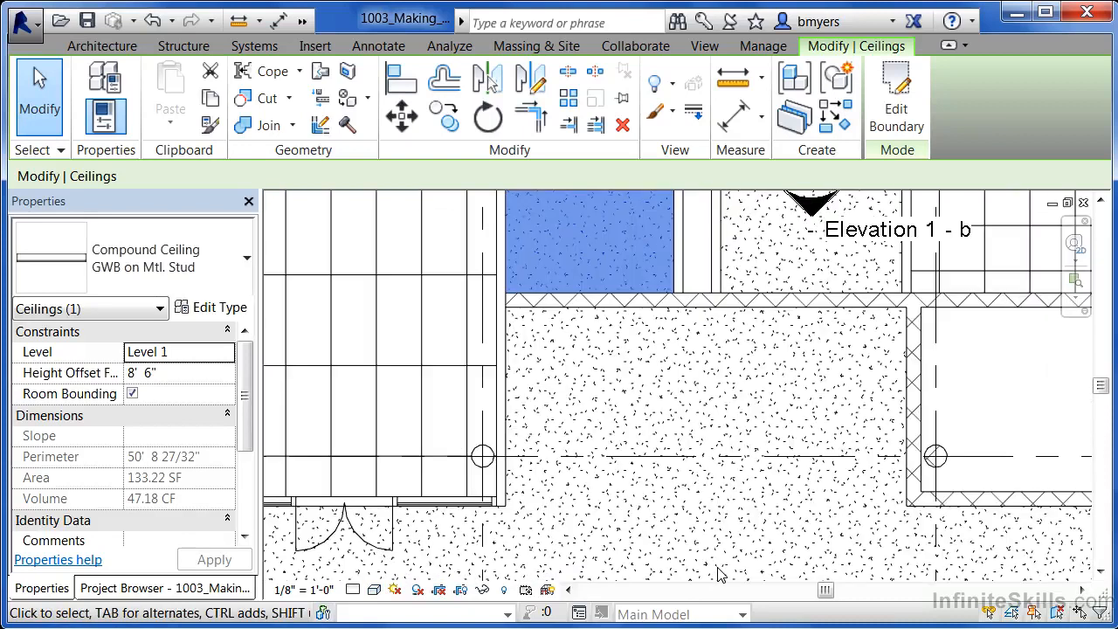
scroll(603, 469, down, 6)
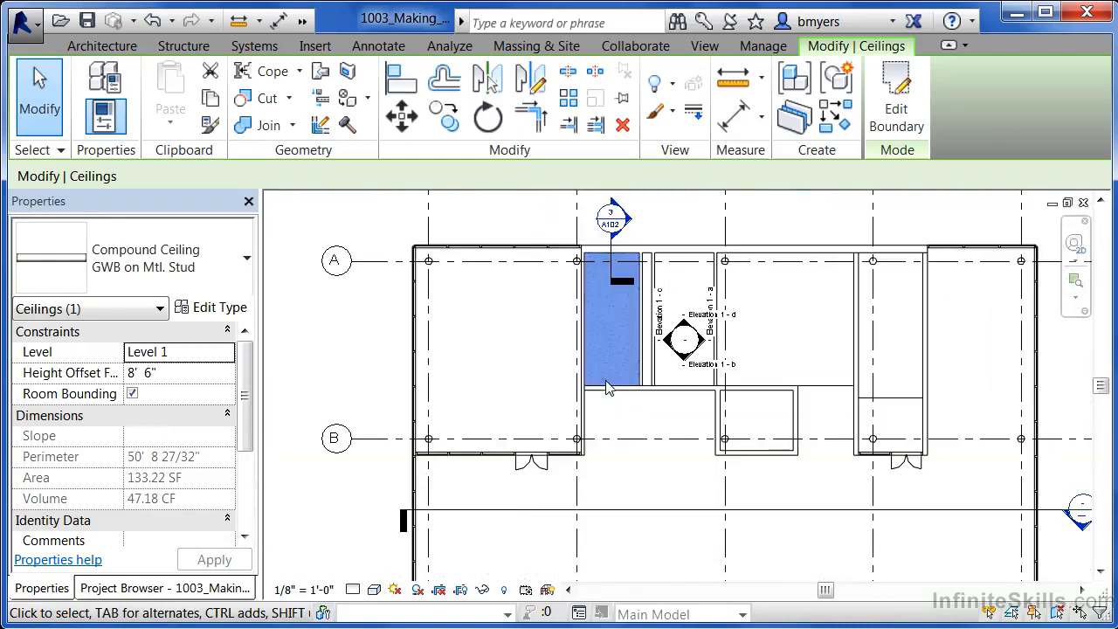
key(Escape)
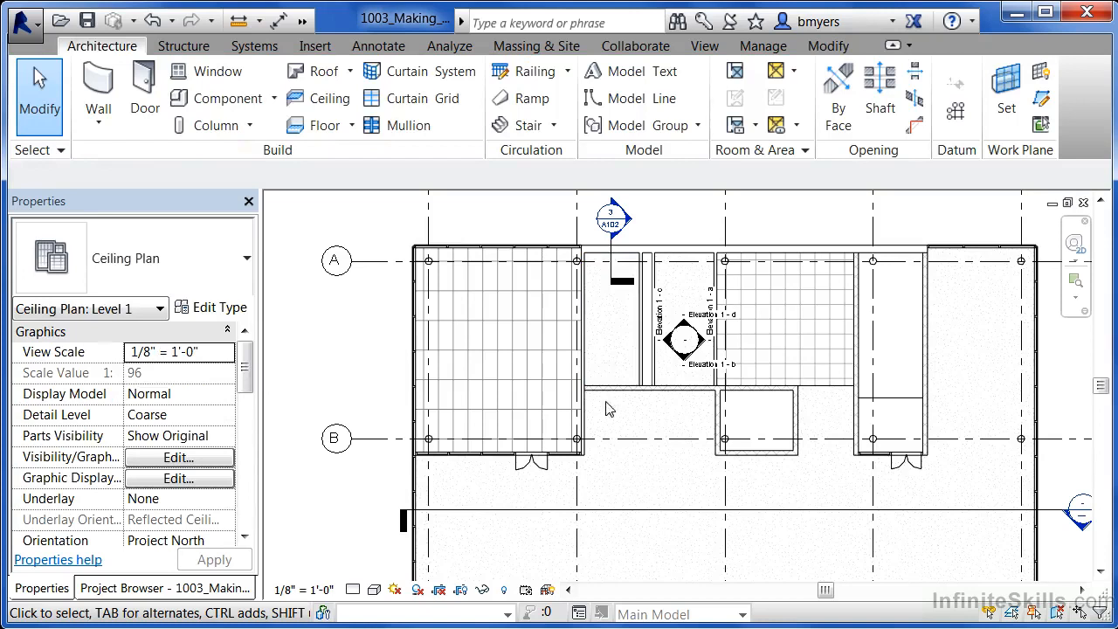
Open the layer assembly of the 2' x 4' ACT System ceiling between grids 1 and 2.
click(526, 289)
click(215, 311)
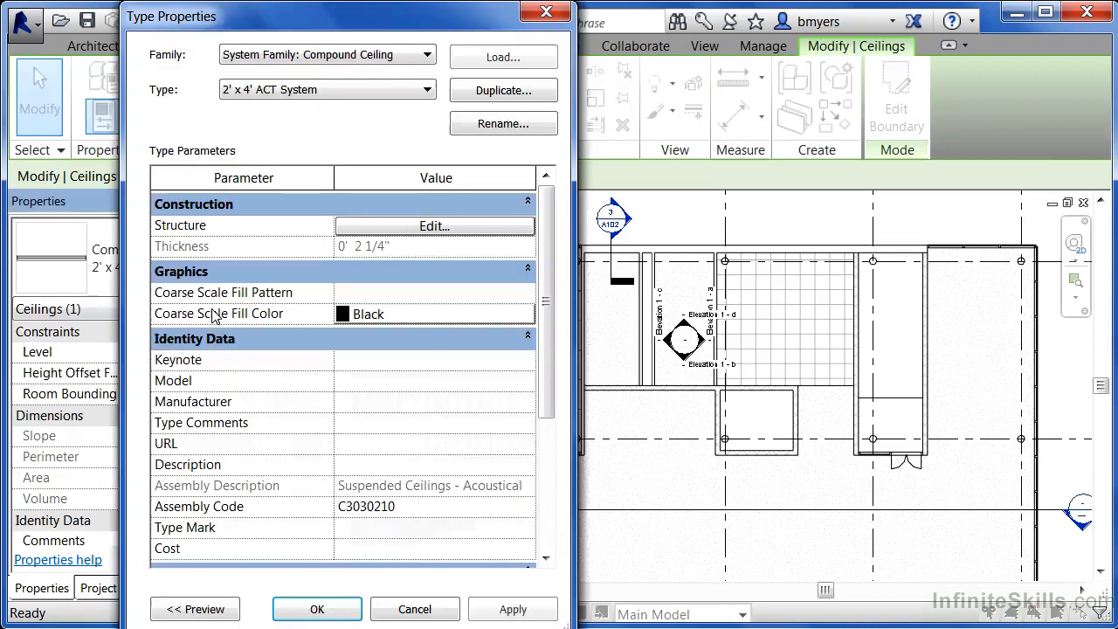
click(398, 229)
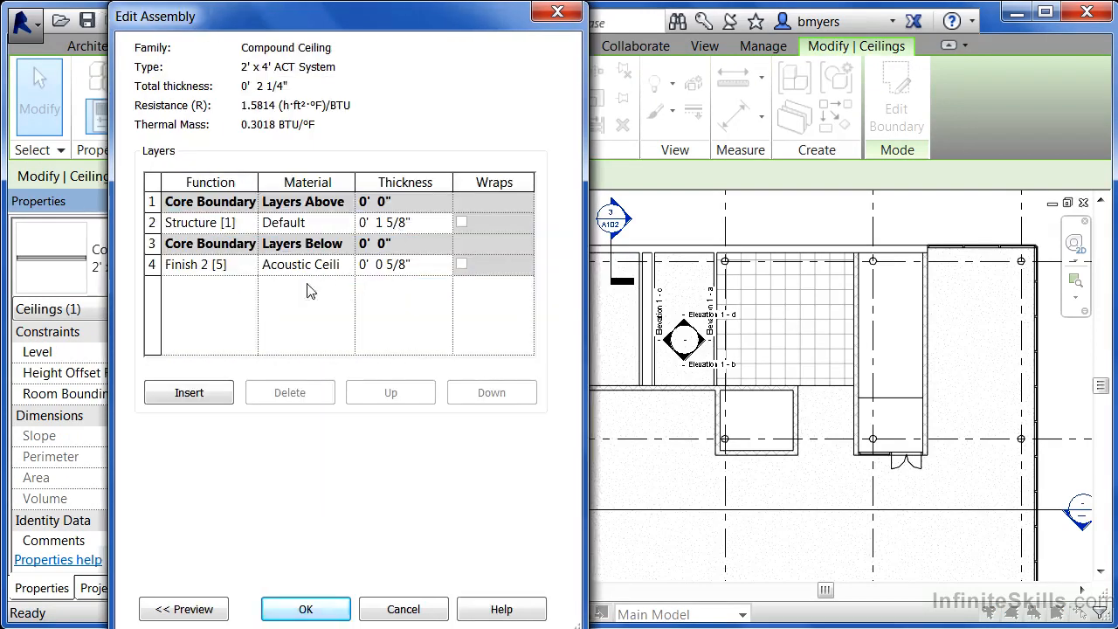